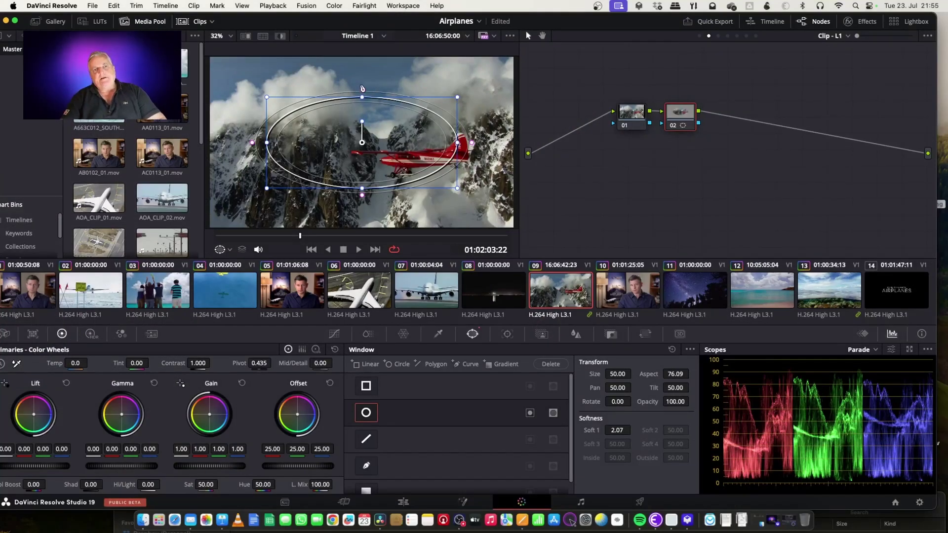
- Set the ellipse softness to 0 and reshape it over the plane to size 31.86, aspect 80.76
drag(363, 90, 362, 101)
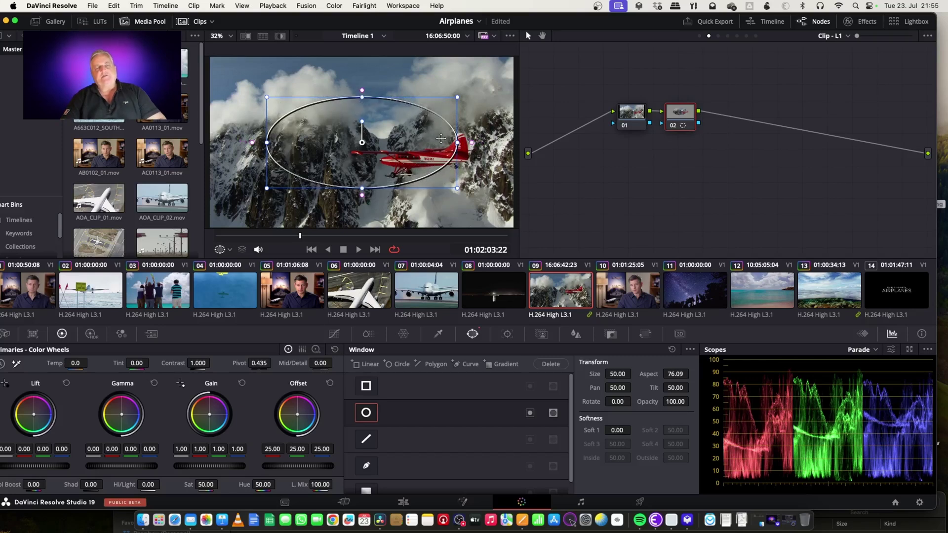
drag(391, 148, 439, 156)
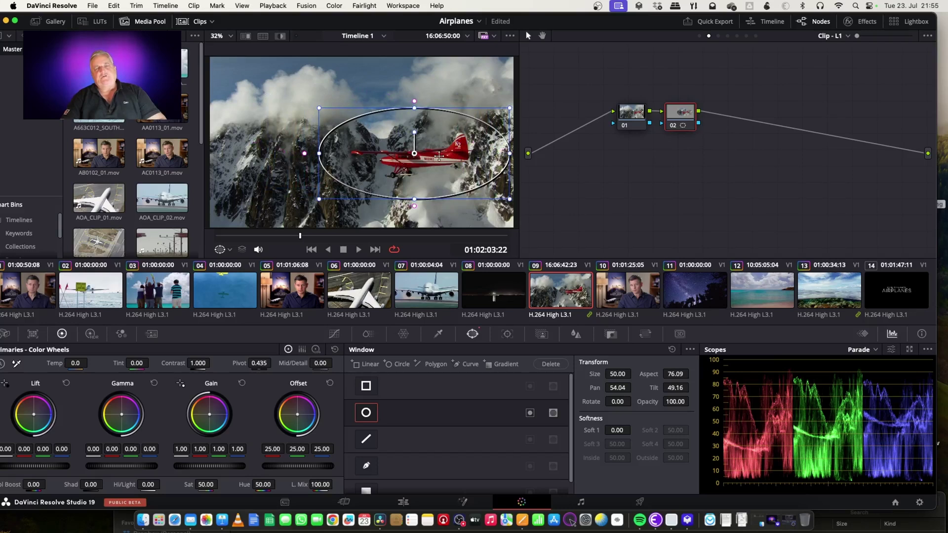
drag(414, 201, 413, 164)
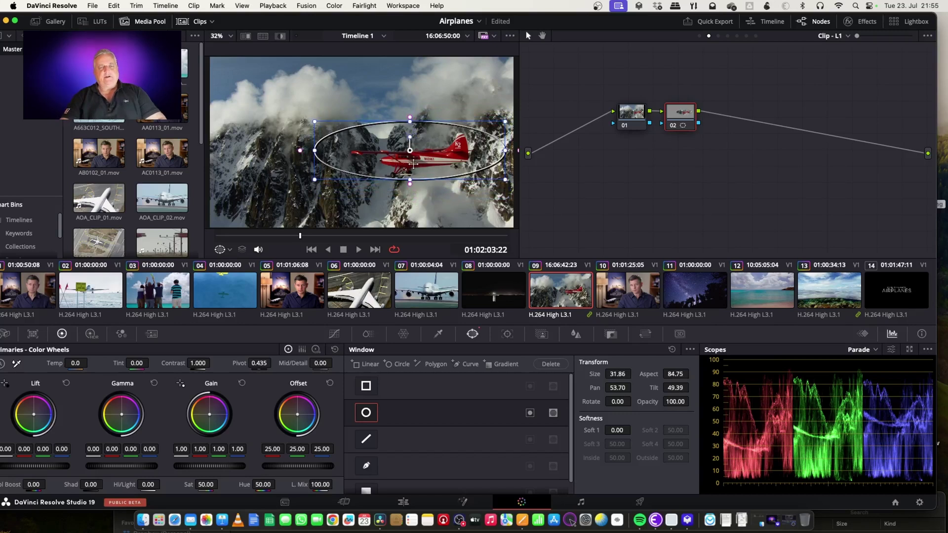
drag(315, 154, 329, 152)
drag(440, 152, 492, 153)
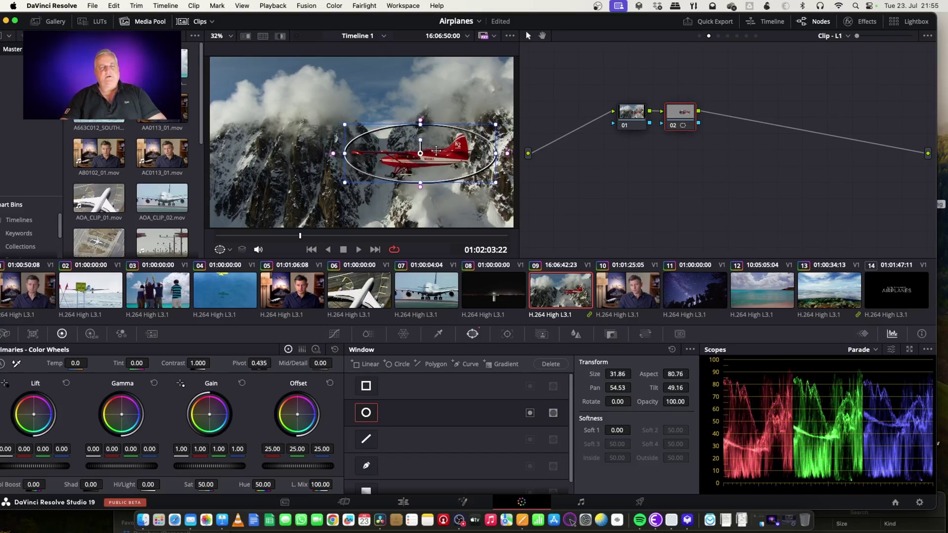
drag(434, 150, 435, 151)
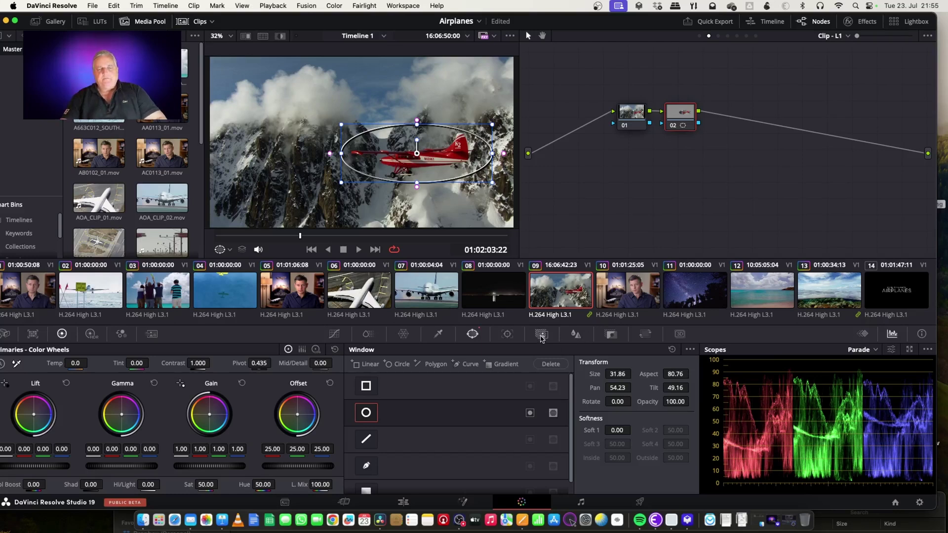
- Track the ellipse forward in the Tracker palette, then scrub back to the starting frame
click(503, 334)
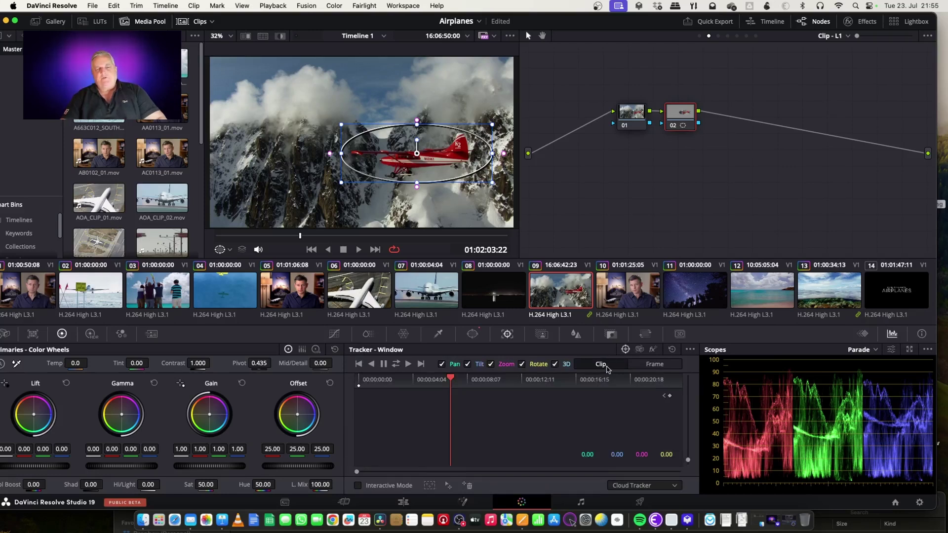
click(408, 365)
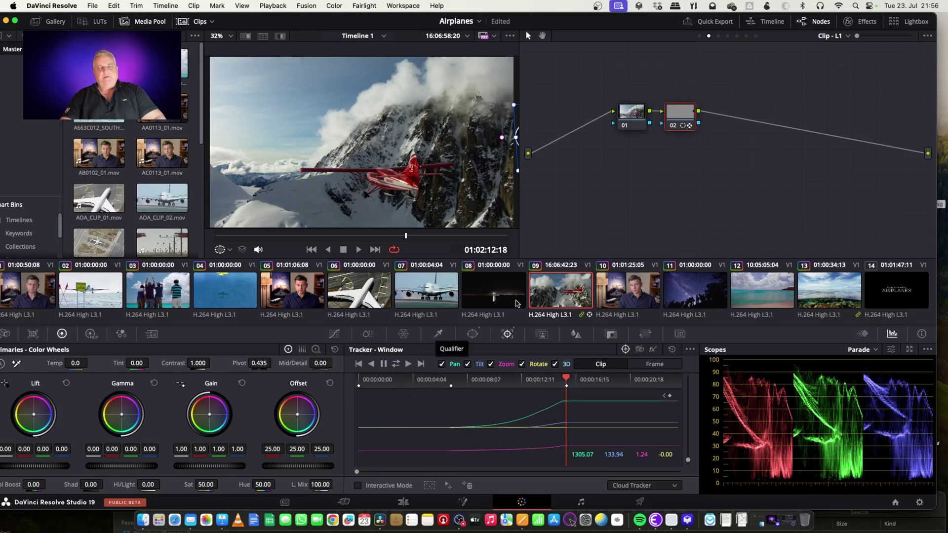
drag(565, 388, 470, 389)
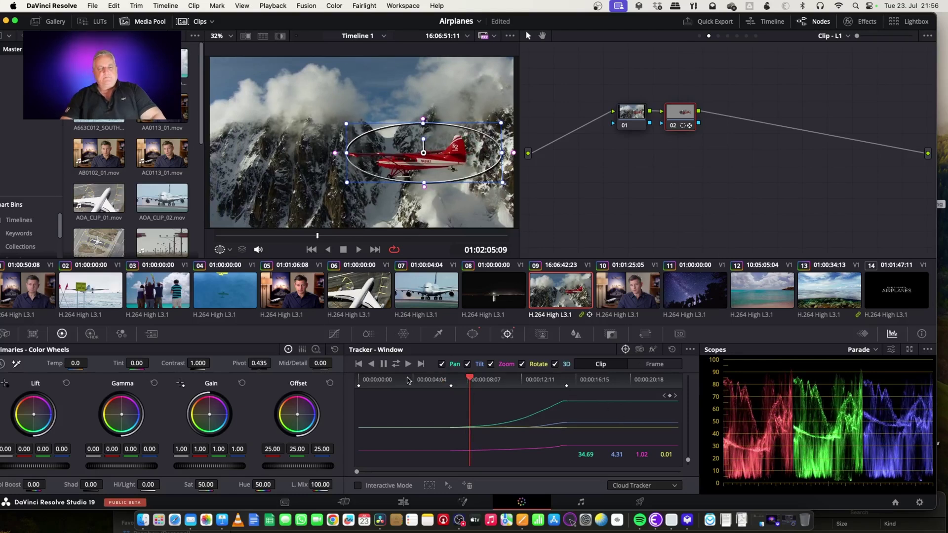
- Track the window in reverse back to the clip's first frame
click(371, 364)
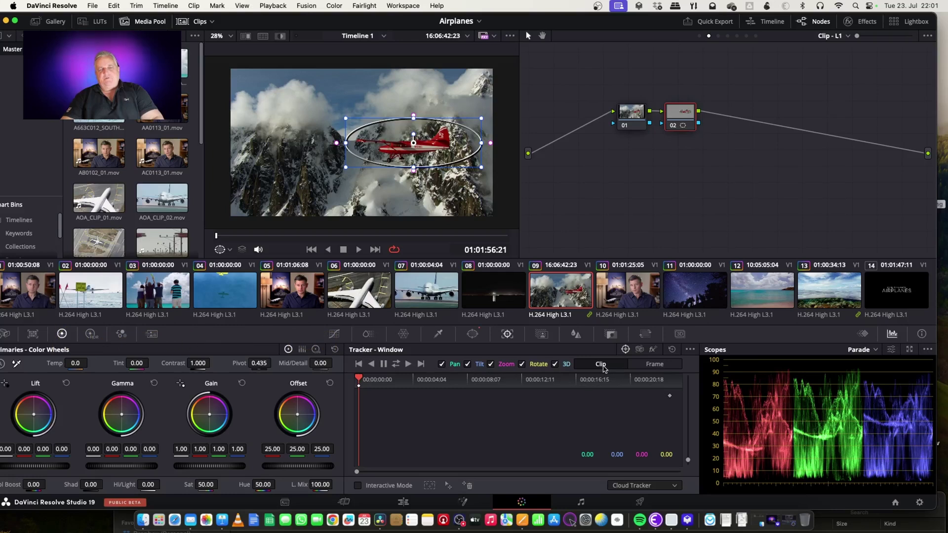
- Switch the tracker to Frame mode, shrink the ellipse around the plane, and scrub ahead about four seconds
click(657, 367)
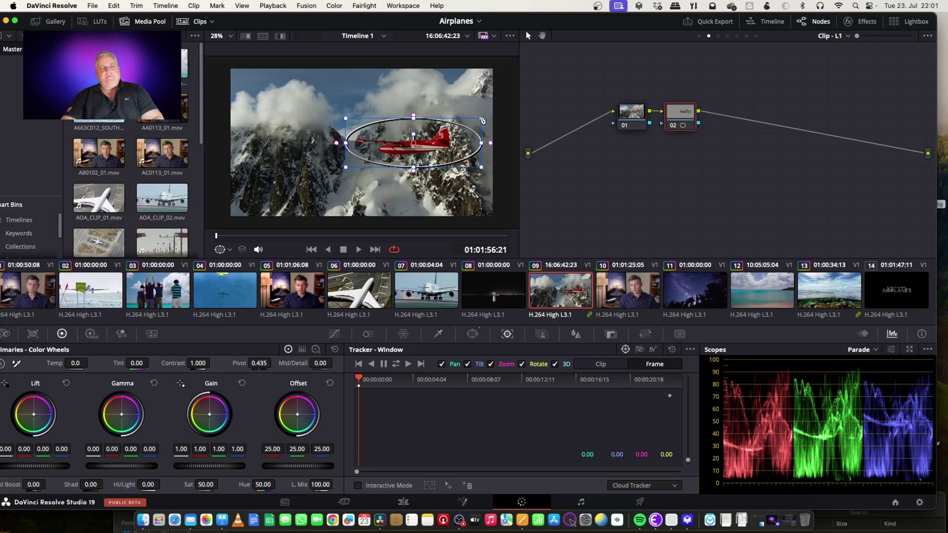
drag(483, 119, 471, 124)
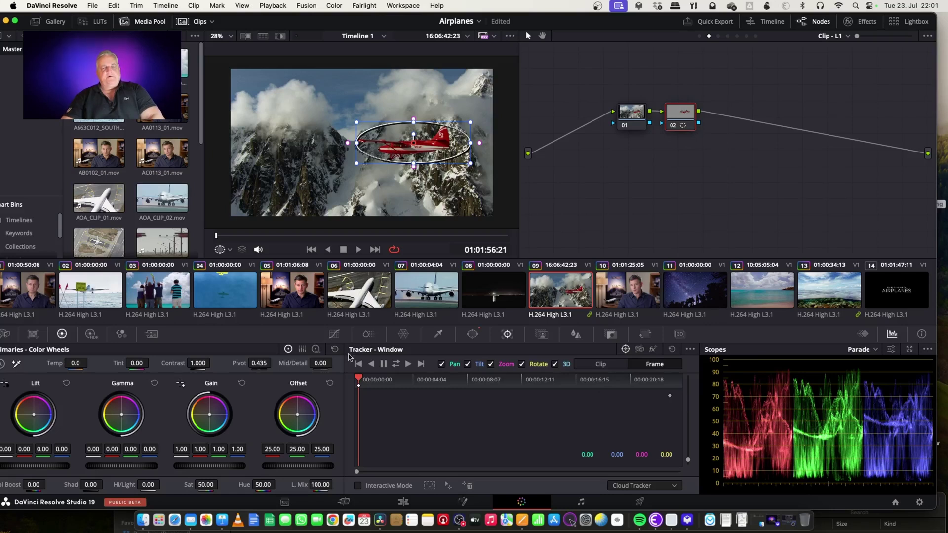
drag(360, 380, 444, 385)
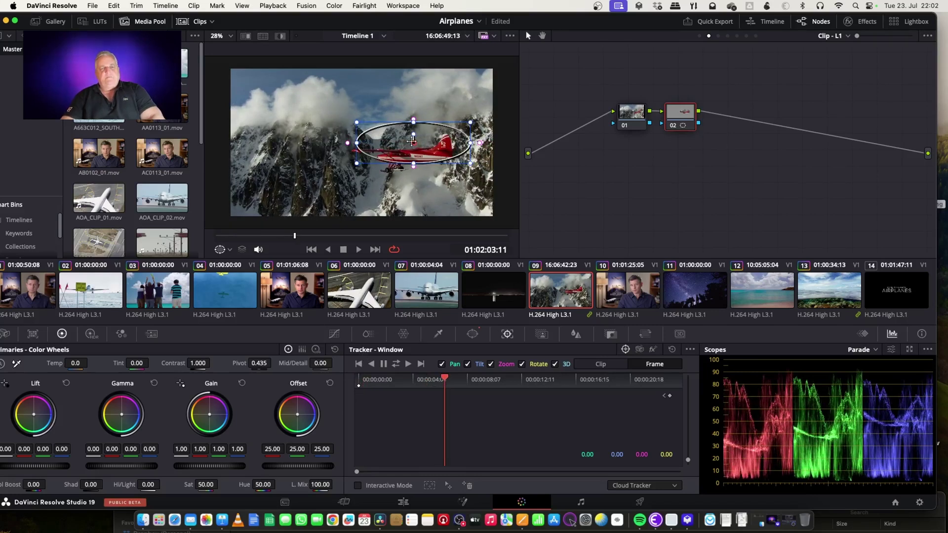
- Keyframe the ellipse onto the plane at early frames, moving it down and recentering it
drag(413, 142, 412, 152)
click(452, 380)
drag(459, 379, 517, 379)
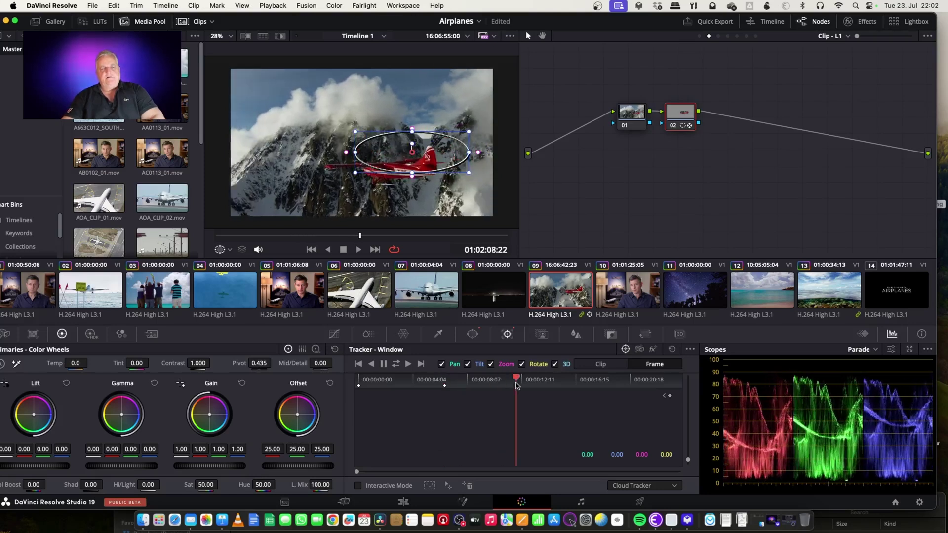
mouse_move(423, 163)
mouse_down()
mouse_move(404, 162)
mouse_move(410, 175)
mouse_up()
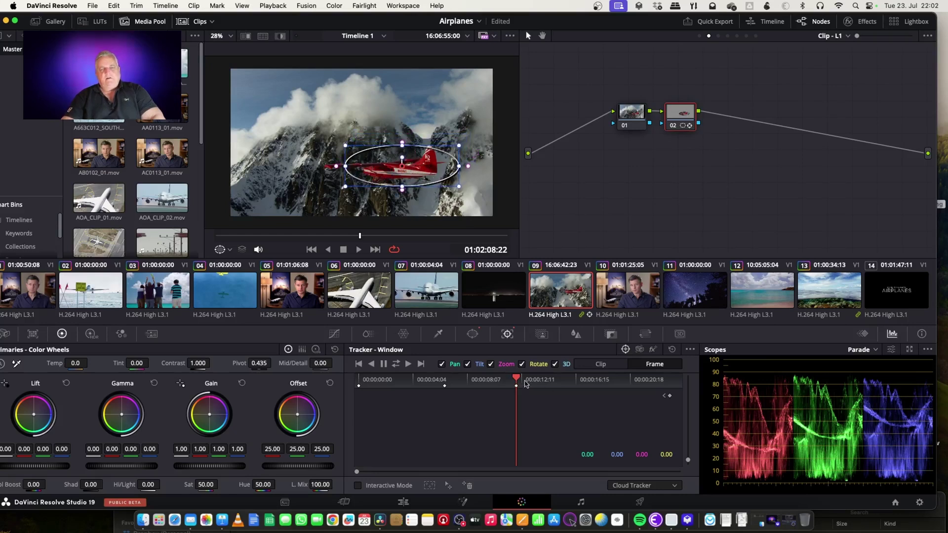
- Reposition and enlarge the ellipse at later frames through 01:02:19:05 to keep it on the plane
drag(525, 379, 575, 379)
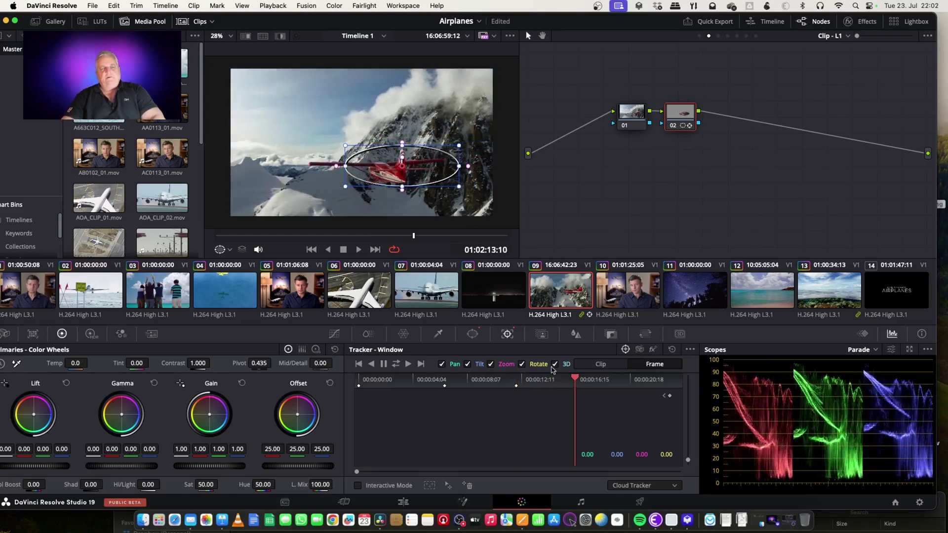
drag(412, 176, 381, 176)
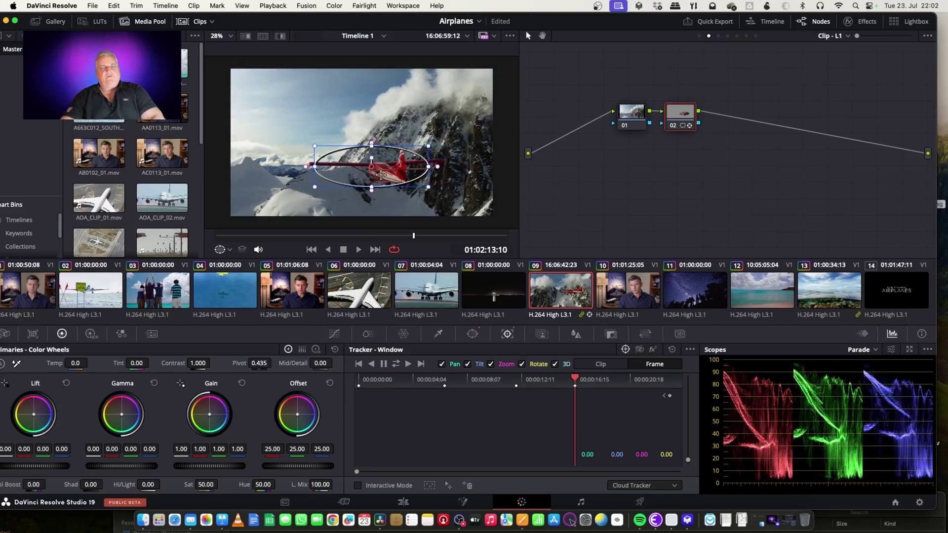
drag(428, 146, 444, 140)
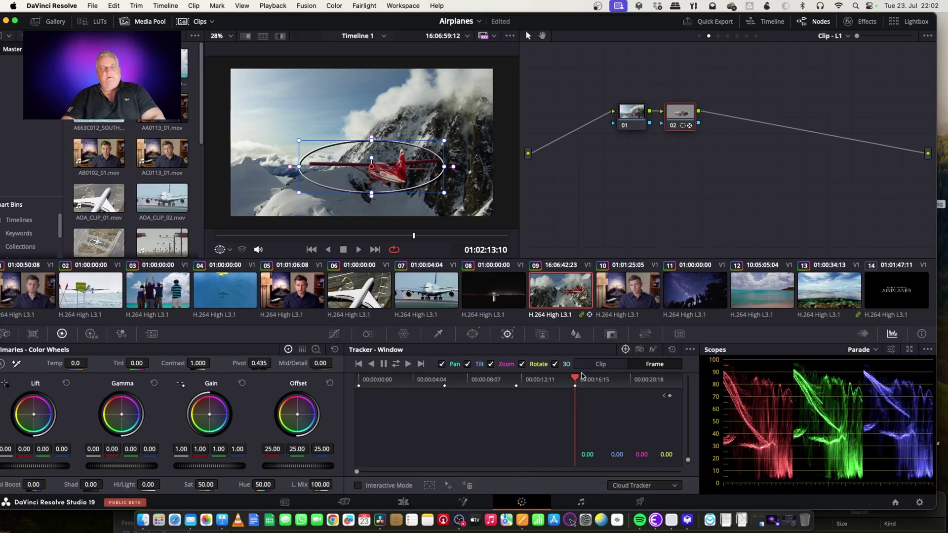
drag(585, 378, 621, 384)
drag(390, 172, 395, 165)
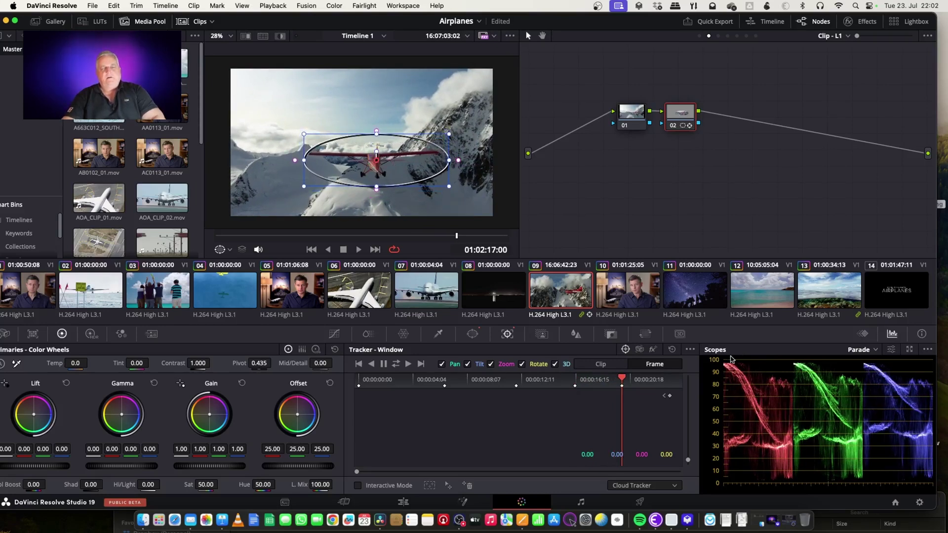
click(651, 380)
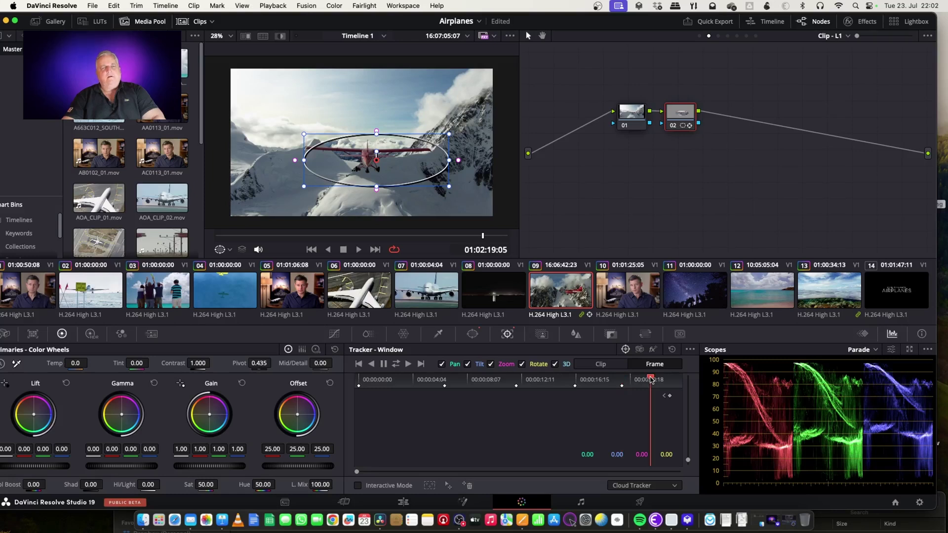
mouse_move(393, 168)
mouse_down()
mouse_move(373, 160)
mouse_move(386, 162)
mouse_up()
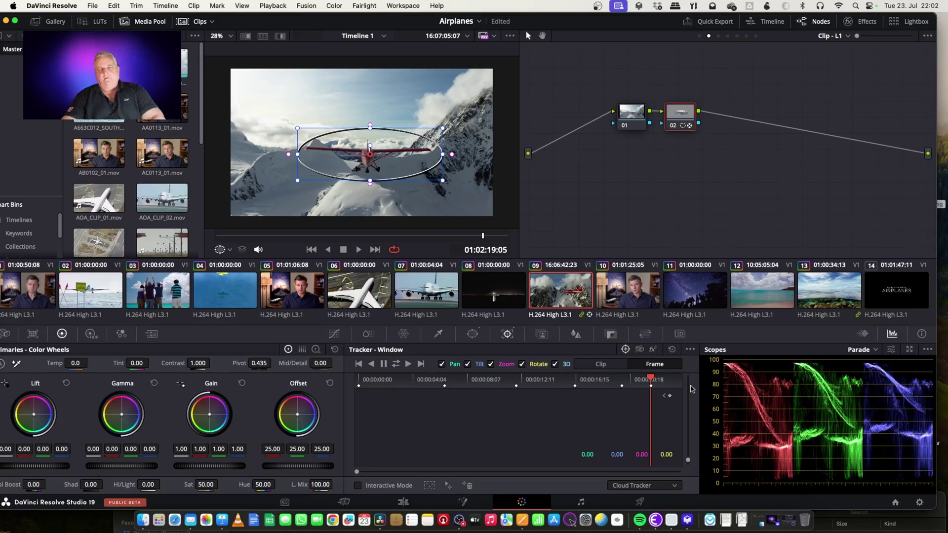
- Advance a few frames, switch the tracker back to Clip mode, and return to the clip's start
drag(651, 379, 677, 380)
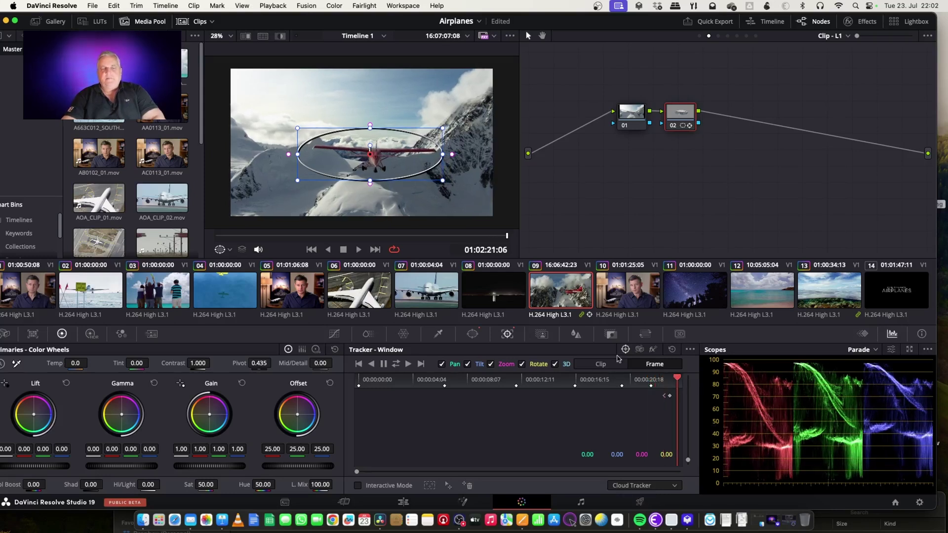
click(604, 364)
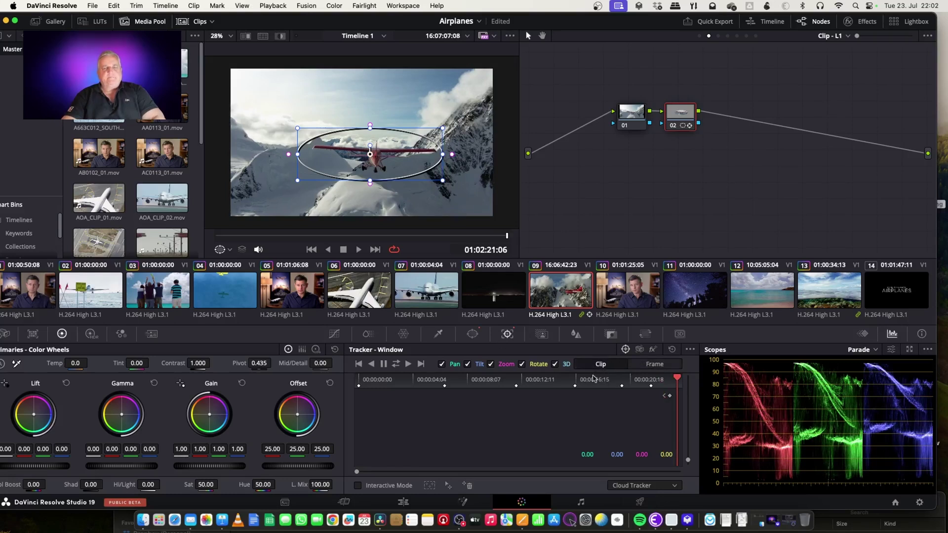
click(359, 378)
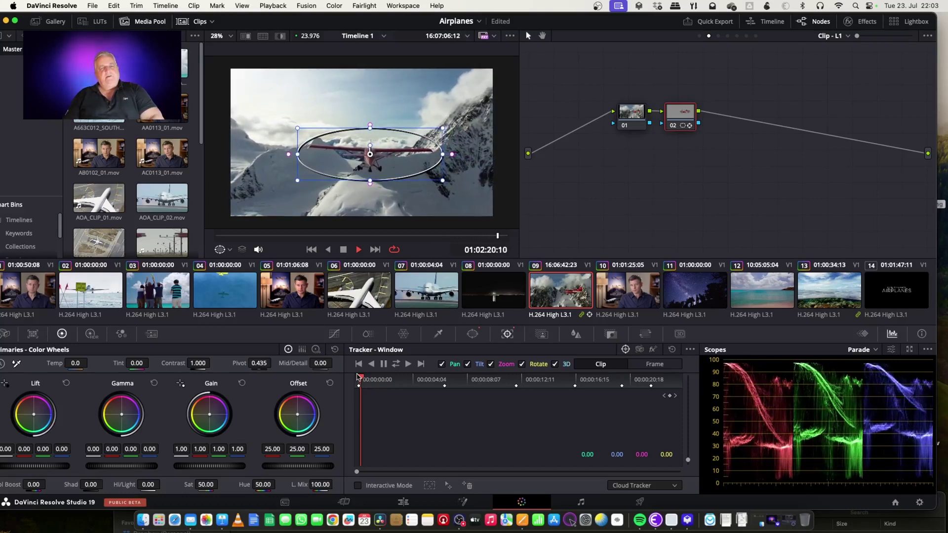
key(space)
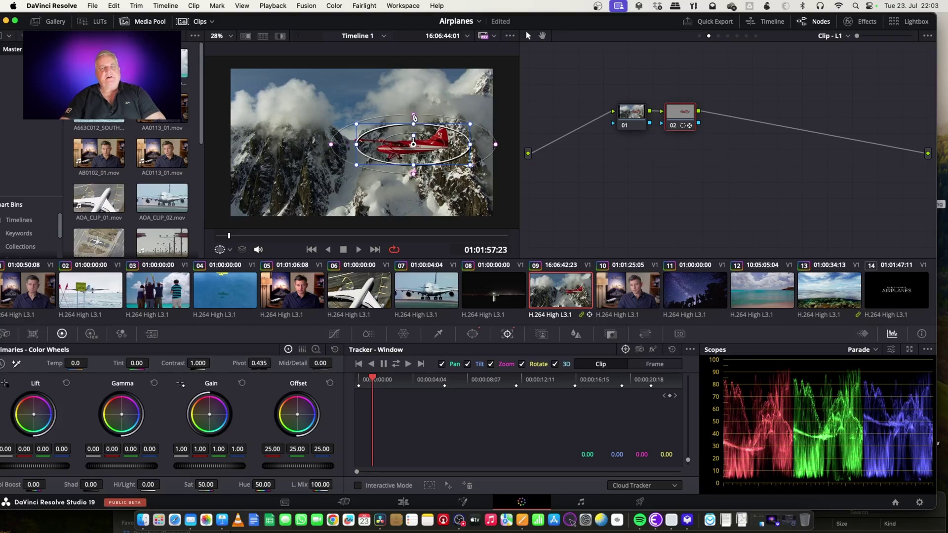
key(space)
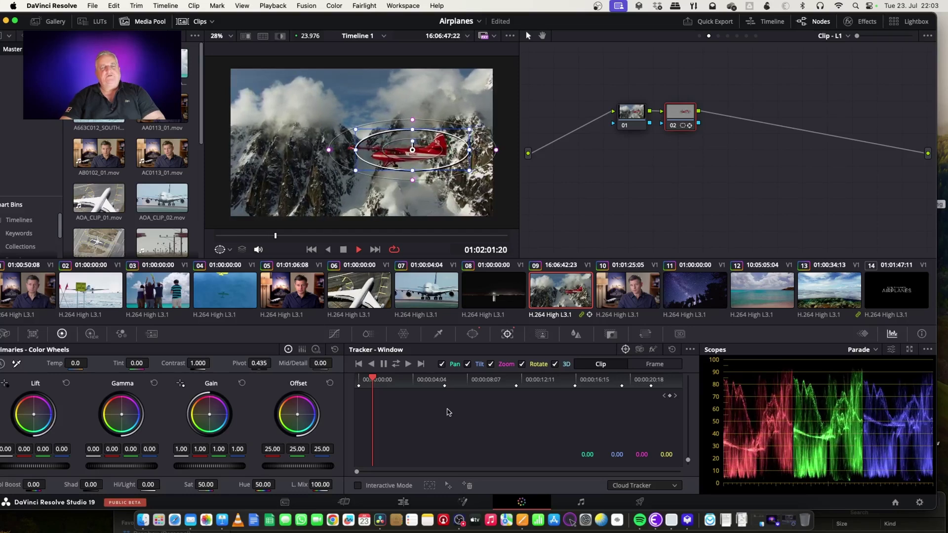
- Pause playback, raise the Gain master wheel to 1.24, and resume playback to review
key(space)
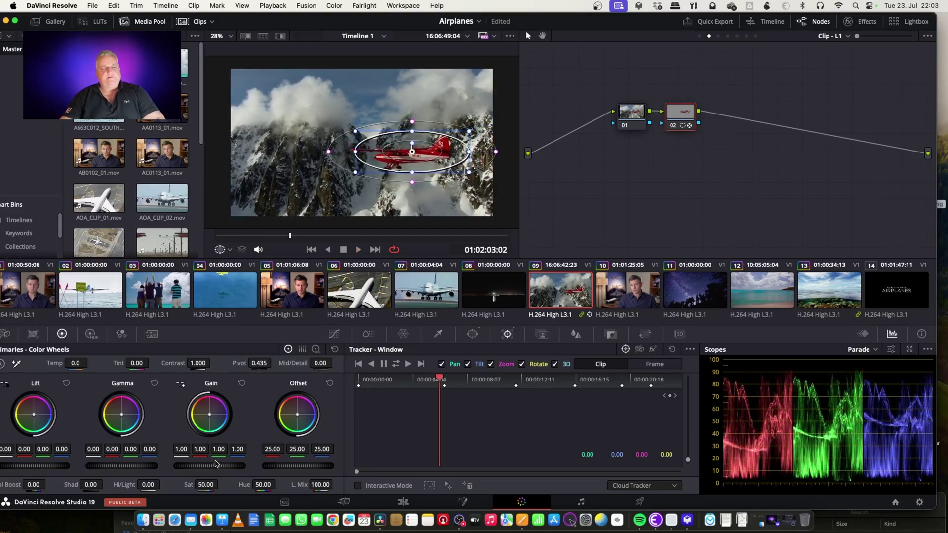
drag(176, 466, 188, 468)
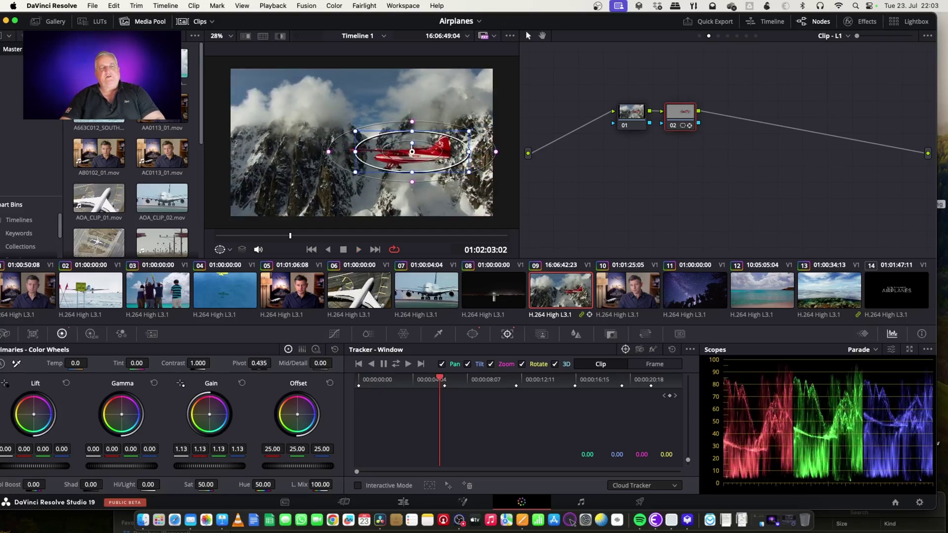
key(space)
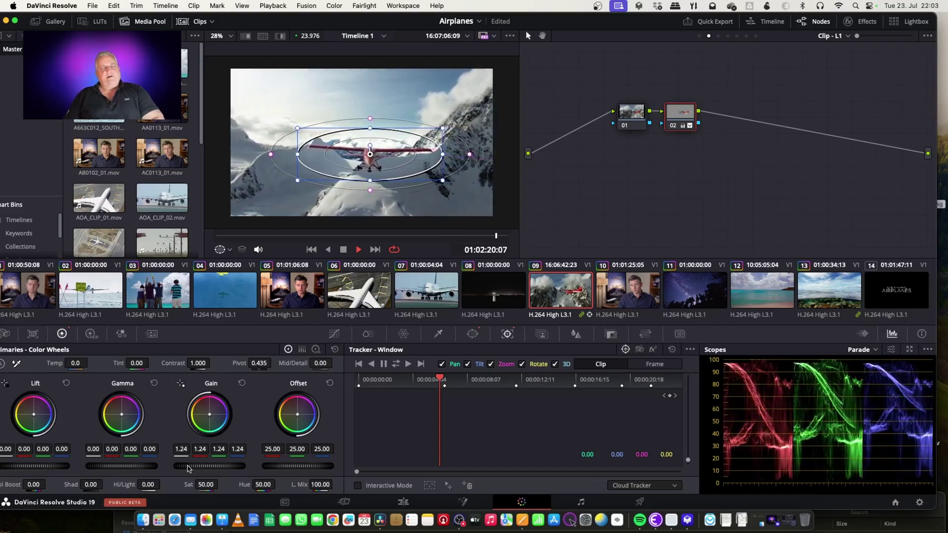
- Pause, clear the tracking data, move the window over the plane, and track forward again
key(space)
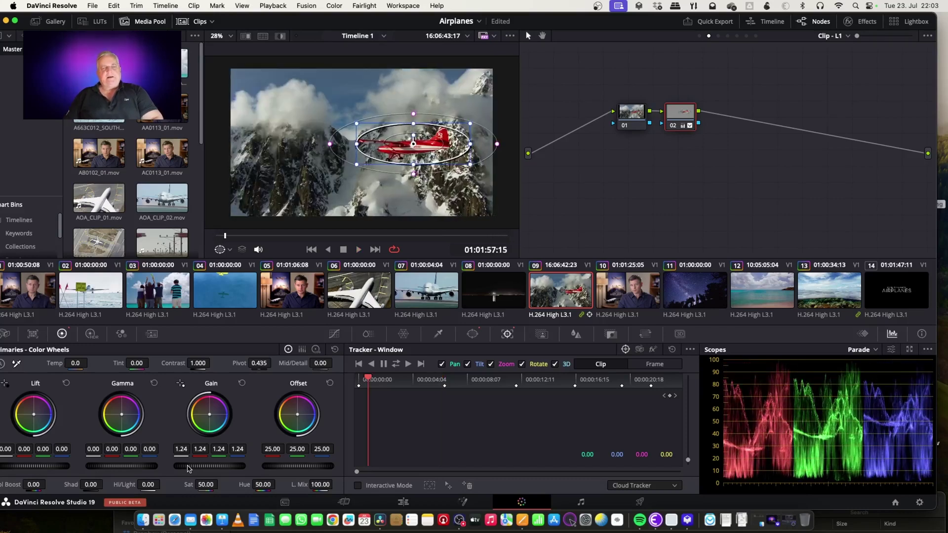
click(671, 350)
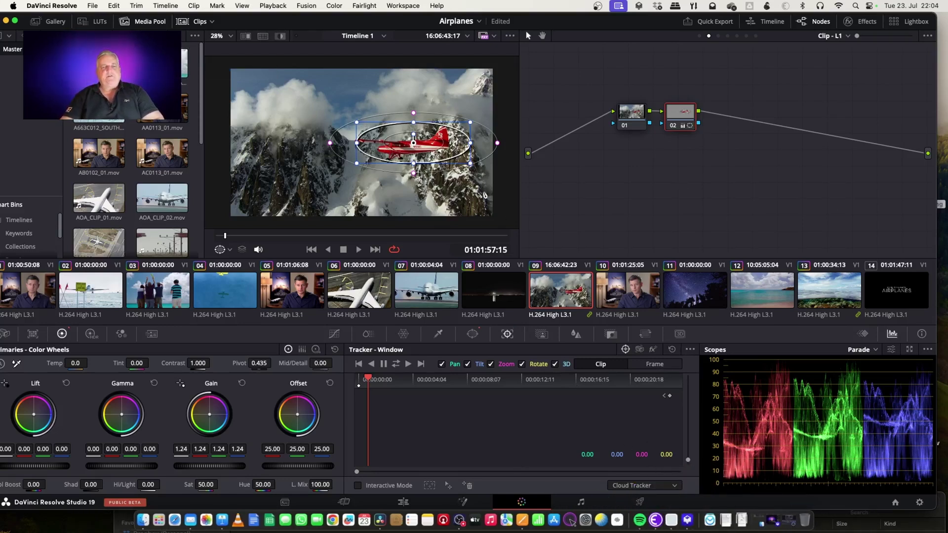
drag(424, 148, 418, 120)
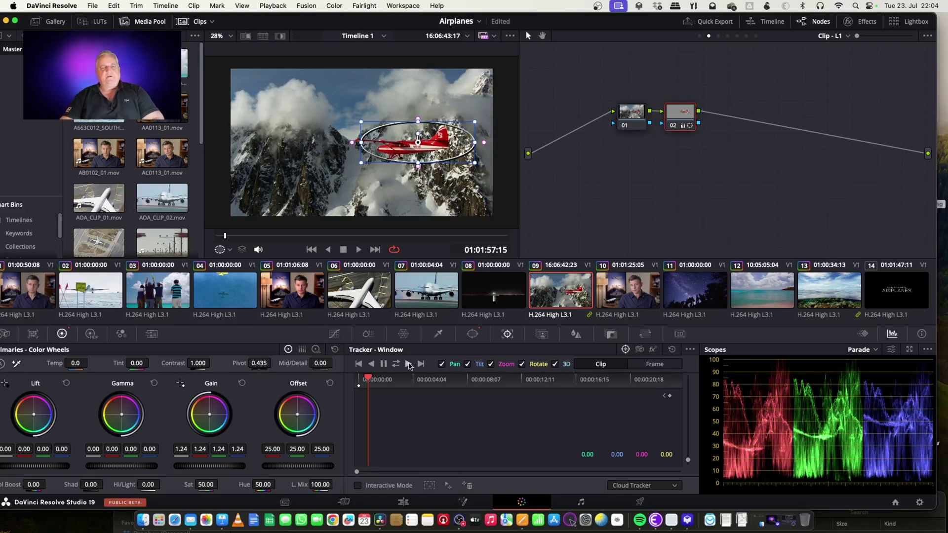
click(409, 365)
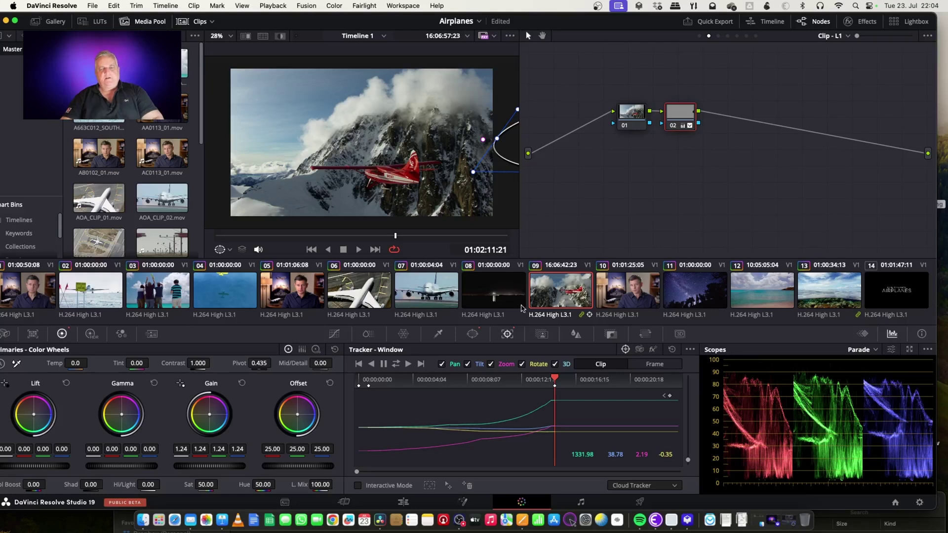
- Clear the failed track, return to the first frame, and recentre the window on the plane
click(672, 350)
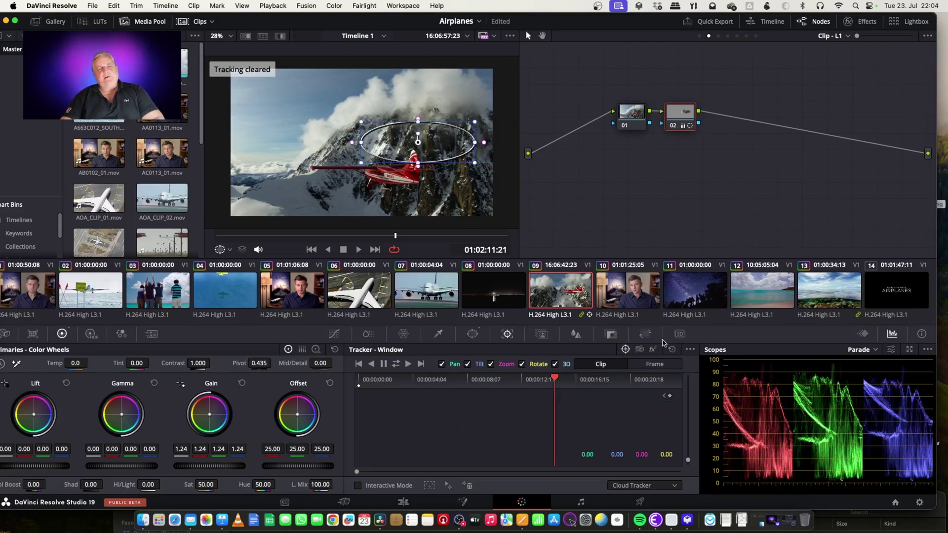
drag(385, 381, 359, 381)
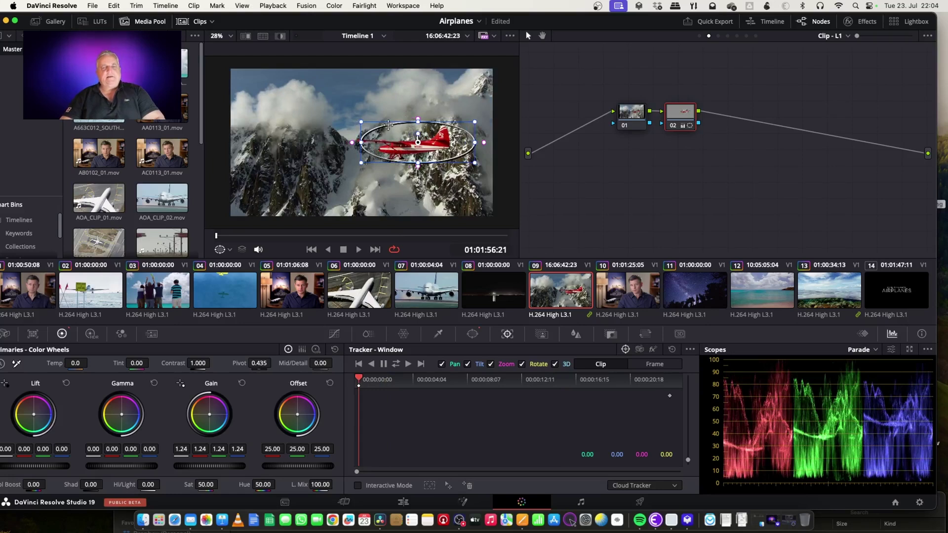
drag(418, 142, 416, 144)
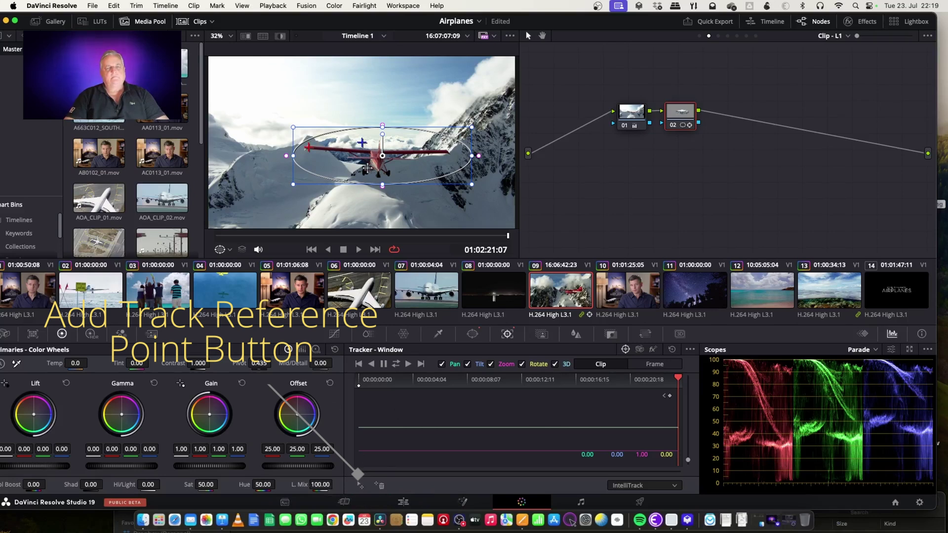
- Nudge the window down until the red plane sits centred in it at 01:02:21:07
mouse_move(363, 145)
mouse_down()
mouse_move(390, 151)
mouse_move(376, 153)
mouse_move(355, 128)
mouse_move(362, 143)
mouse_up()
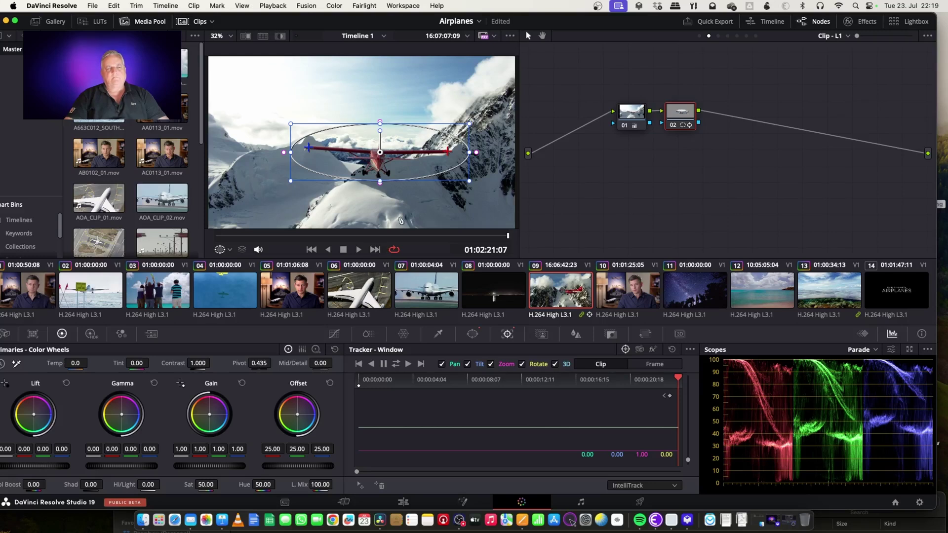
drag(378, 148, 377, 153)
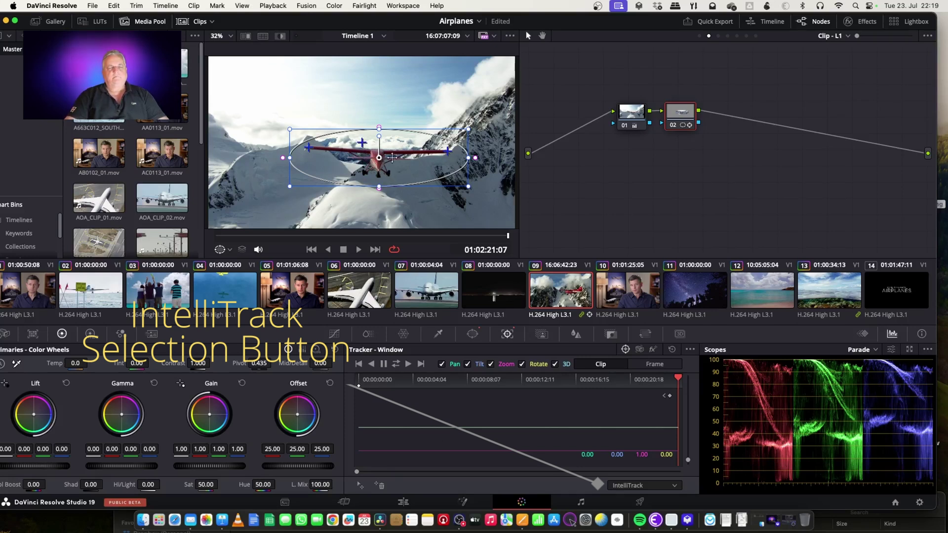
drag(362, 151, 361, 150)
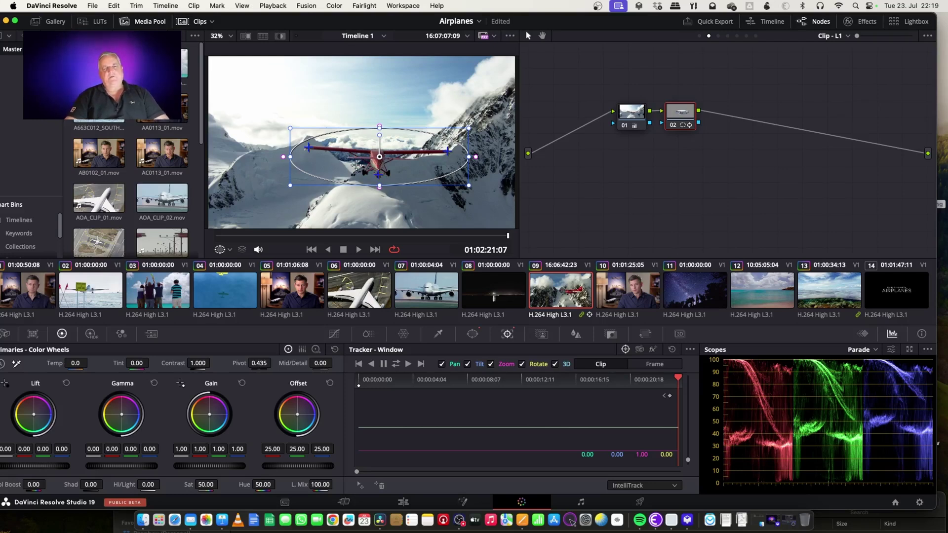
- Track the ellipse window in reverse with IntelliTrack back to the clip's first frame
click(373, 364)
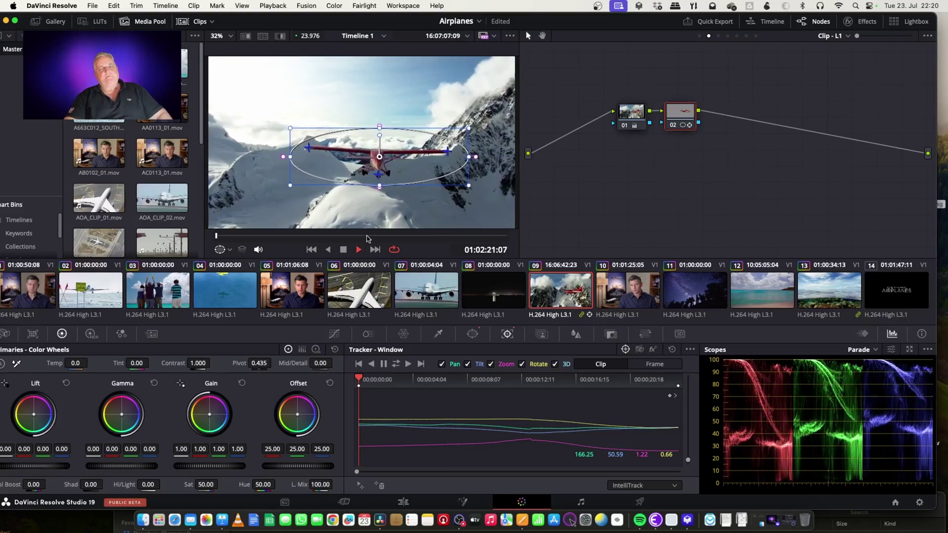
key(space)
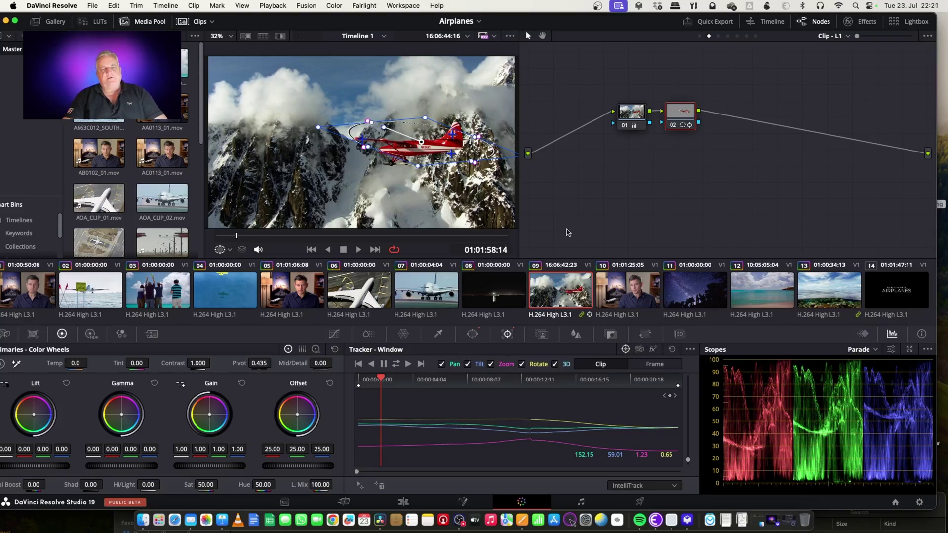
- Set the window's Soft 1 to 2.04, Aspect to 83.30 and Size to 51.94, then play back
click(472, 333)
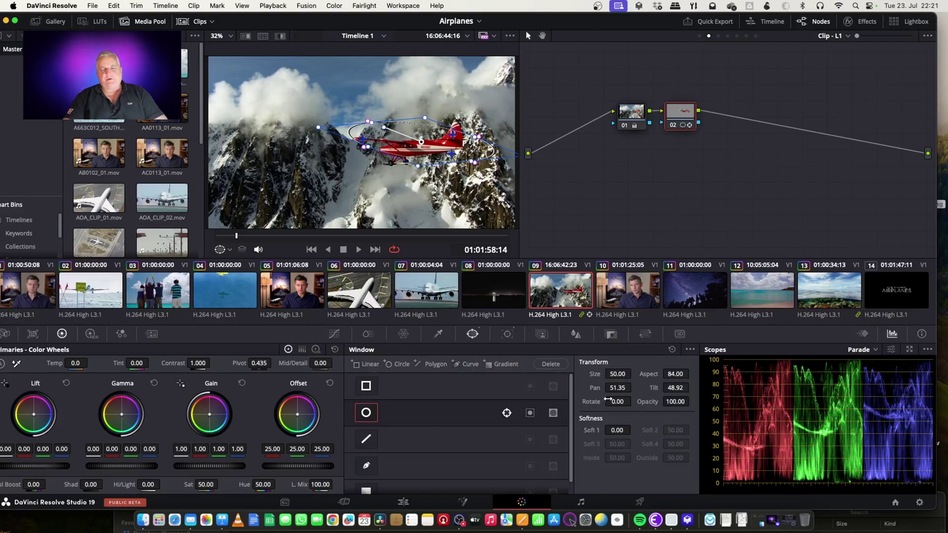
drag(618, 430, 633, 430)
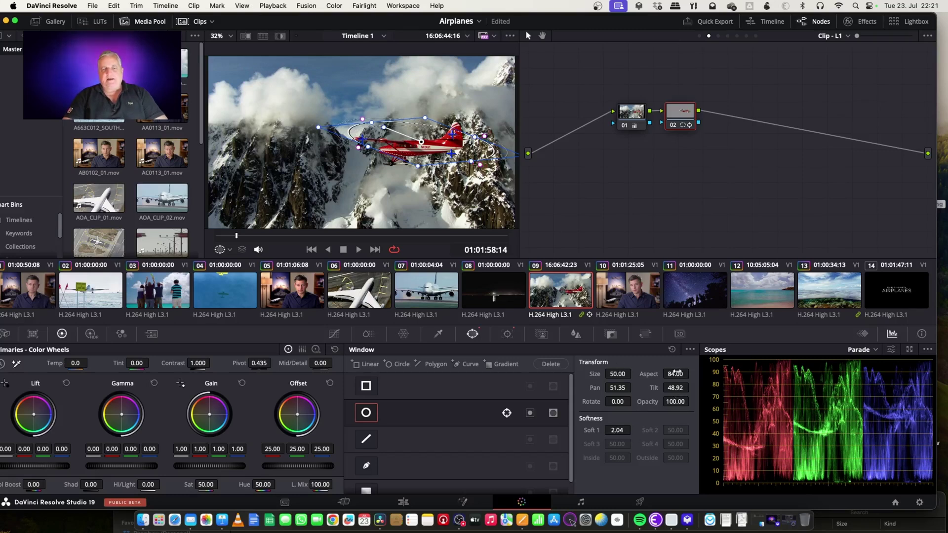
drag(691, 373, 692, 374)
drag(619, 375, 638, 374)
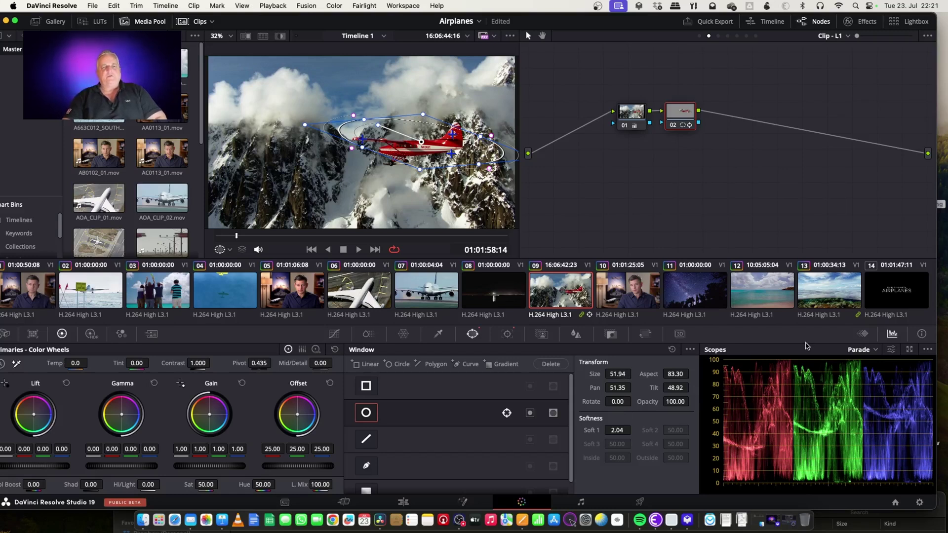
key(space)
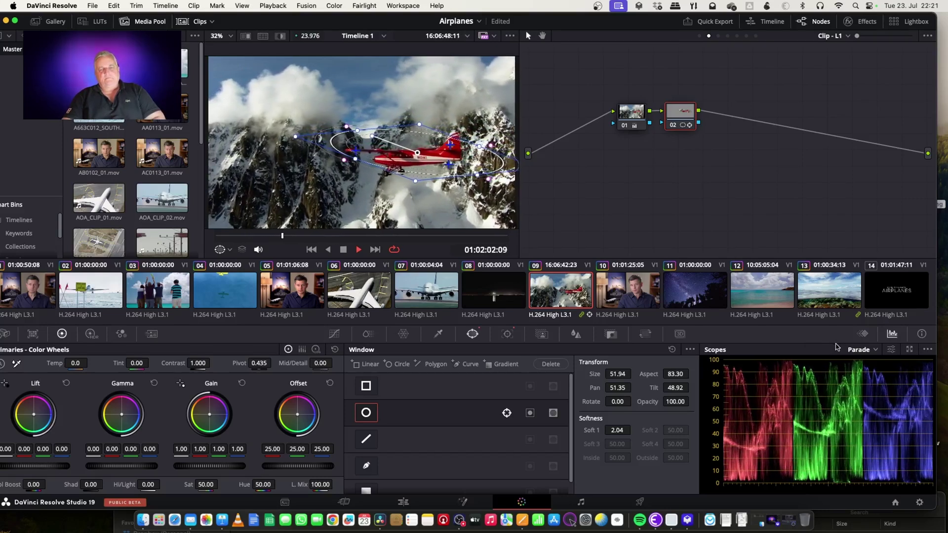
- Stop playback, show the tracking curves, review the track briefly, then bring up the tracker's options list
key(space)
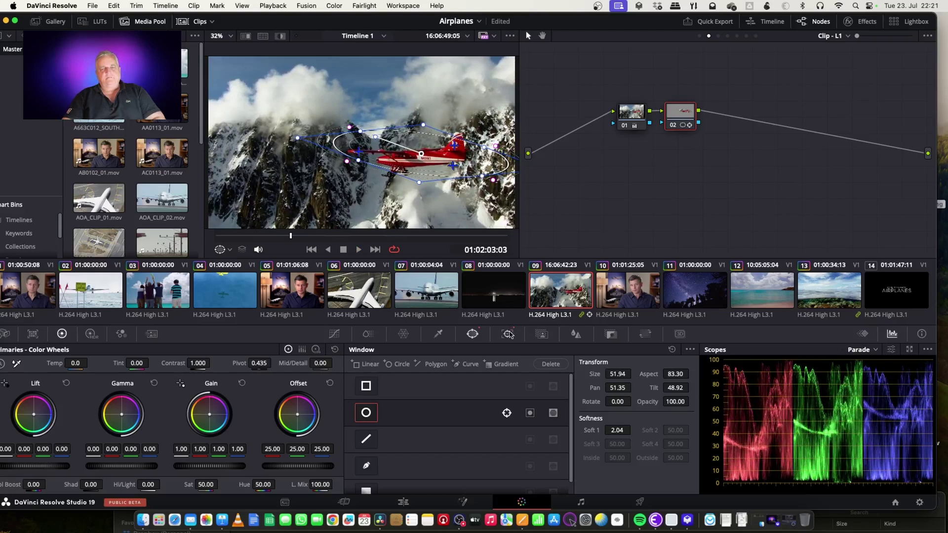
click(509, 334)
key(space)
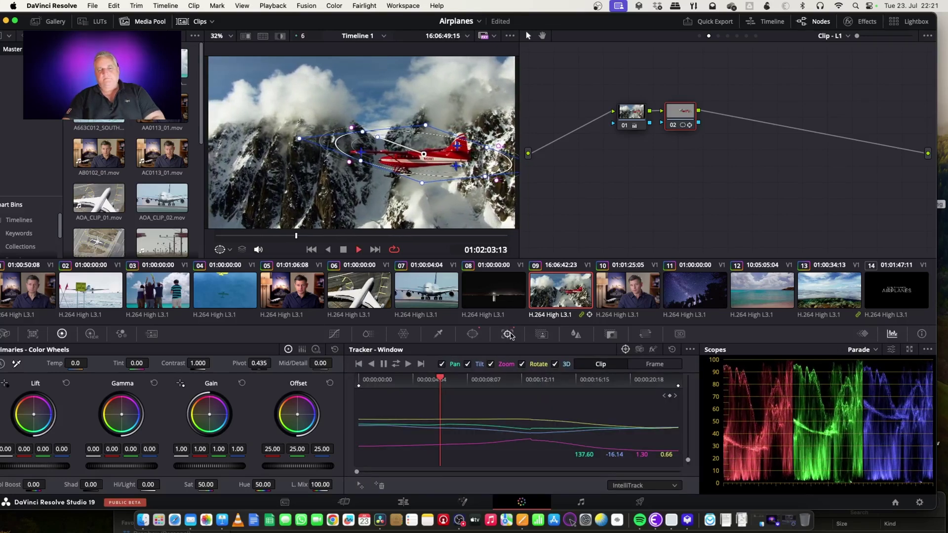
key(space)
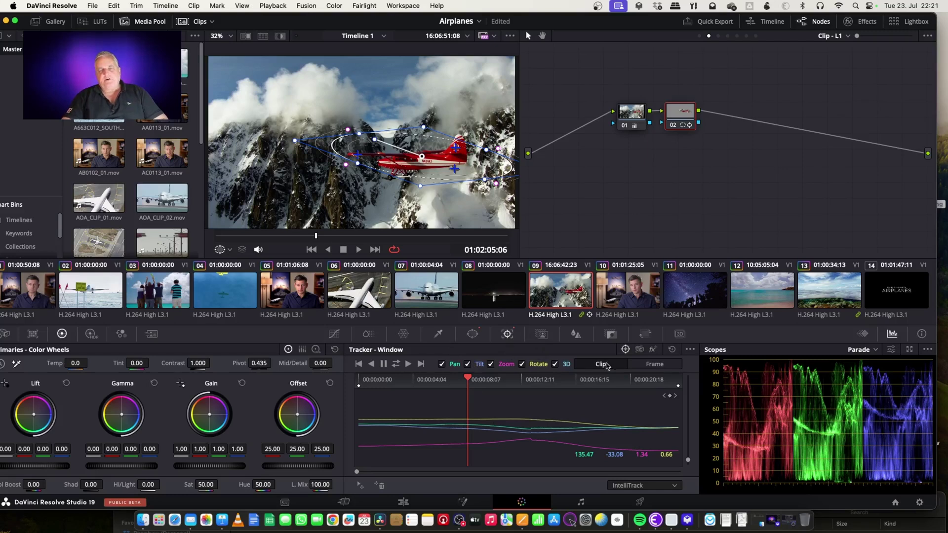
click(691, 349)
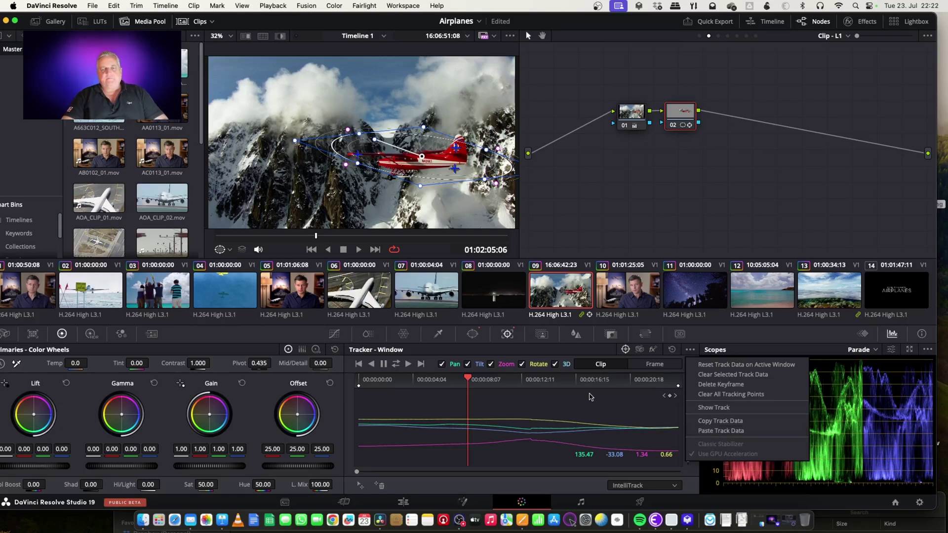
- Dismiss the tracker options list without choosing any option, leaving the track data unchanged
click(743, 330)
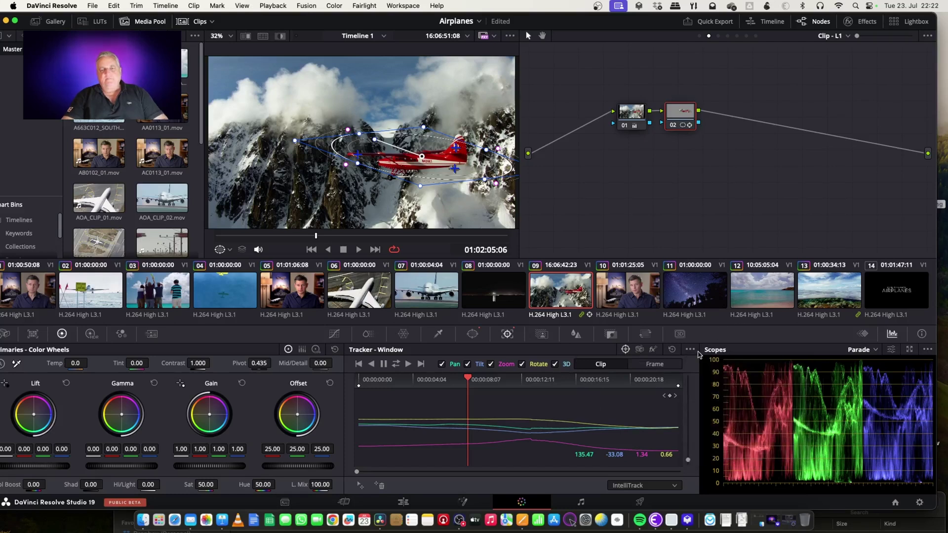